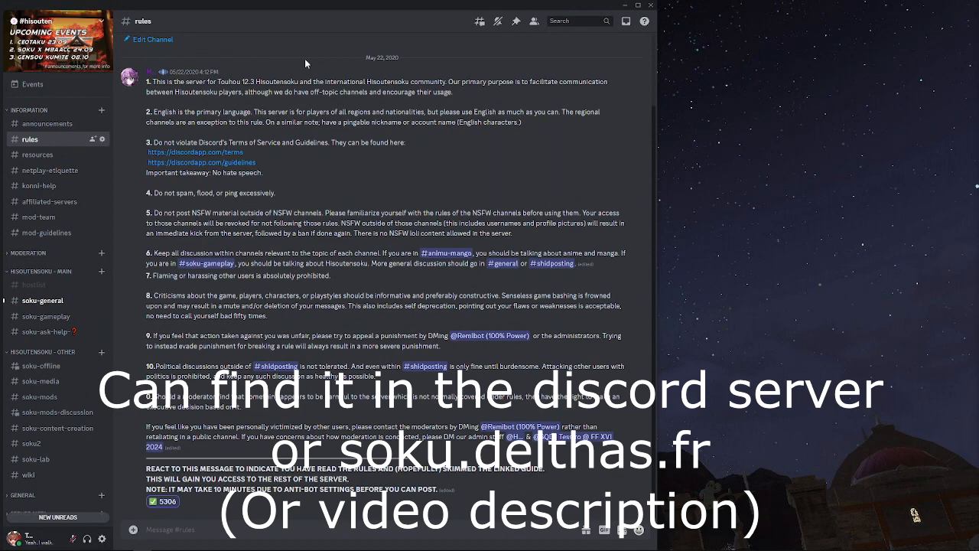
# Step: Follow the rollback netcode link in the resources channel to soku-mods and download giuroll_0_5_5.zip
pyautogui.click(31, 154)
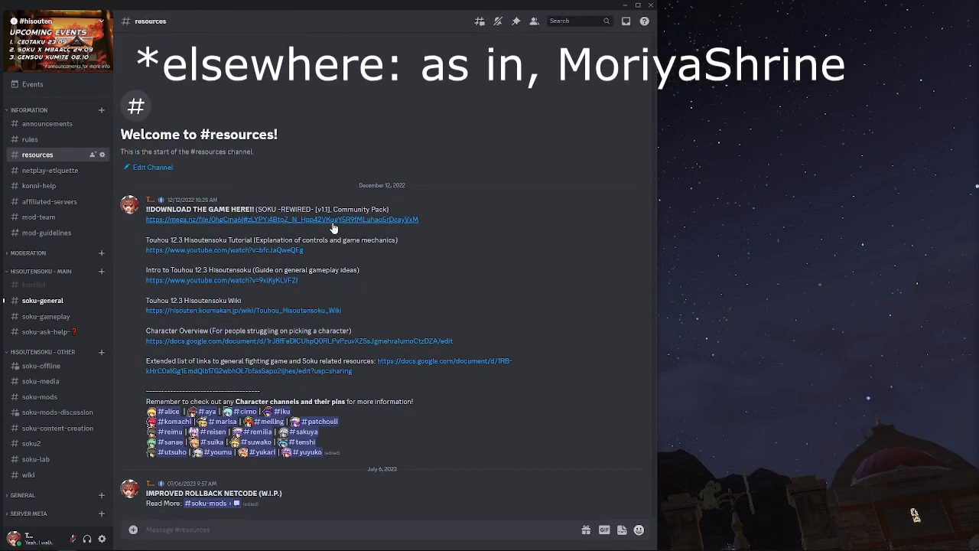
pyautogui.click(223, 504)
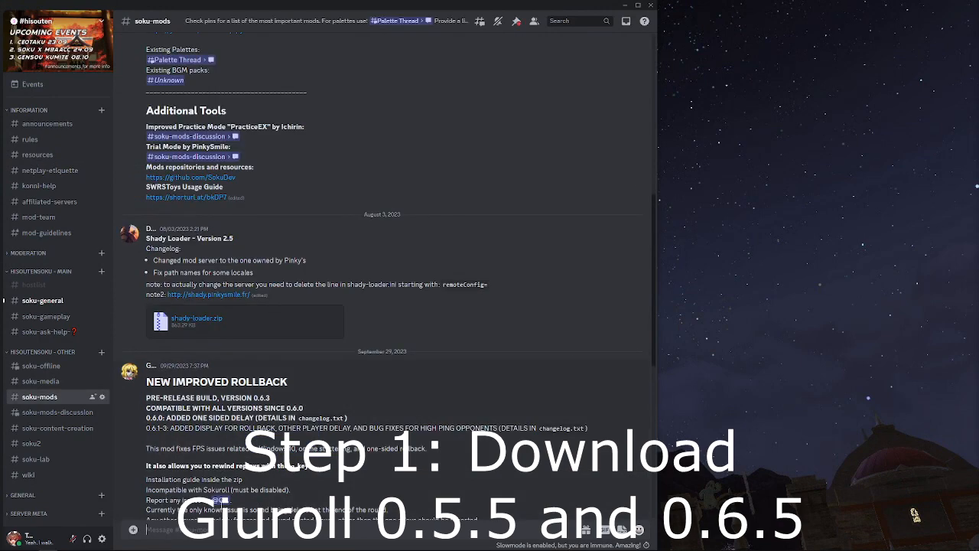
pyautogui.scroll(-5, 235, 361)
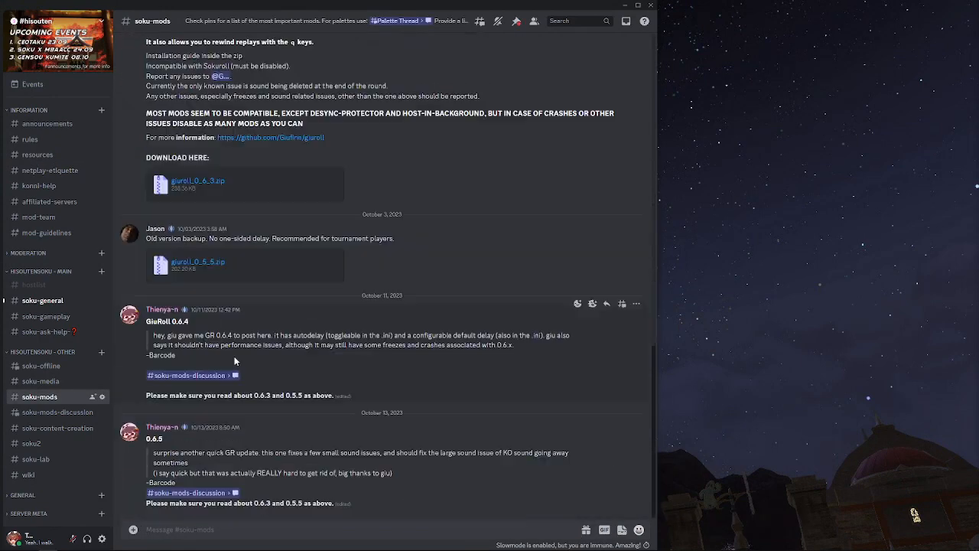
pyautogui.click(208, 261)
pyautogui.click(313, 311)
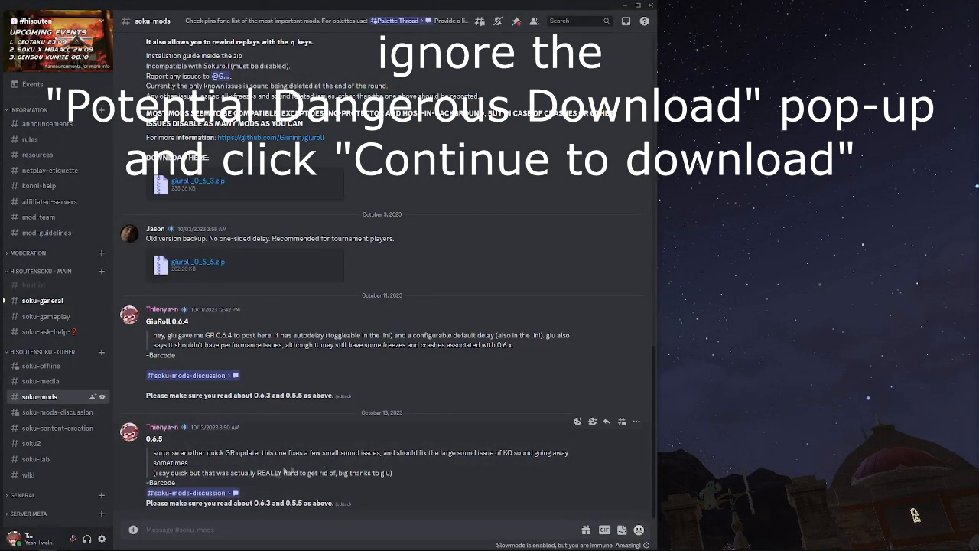
# Step: Follow the 0.6.5 post's link to the soku-mods-discussion channel and download giuroll_0_6_5.zip
pyautogui.click(218, 495)
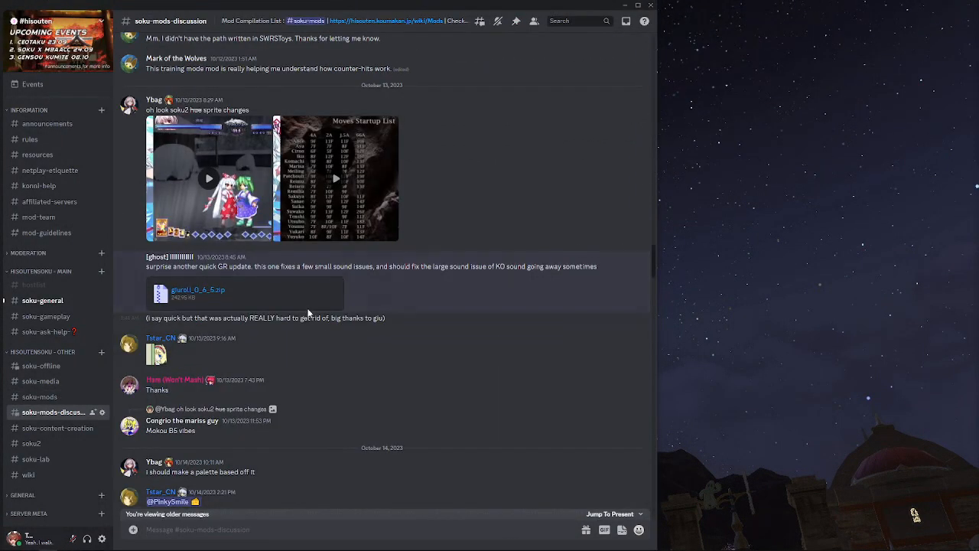
pyautogui.click(213, 299)
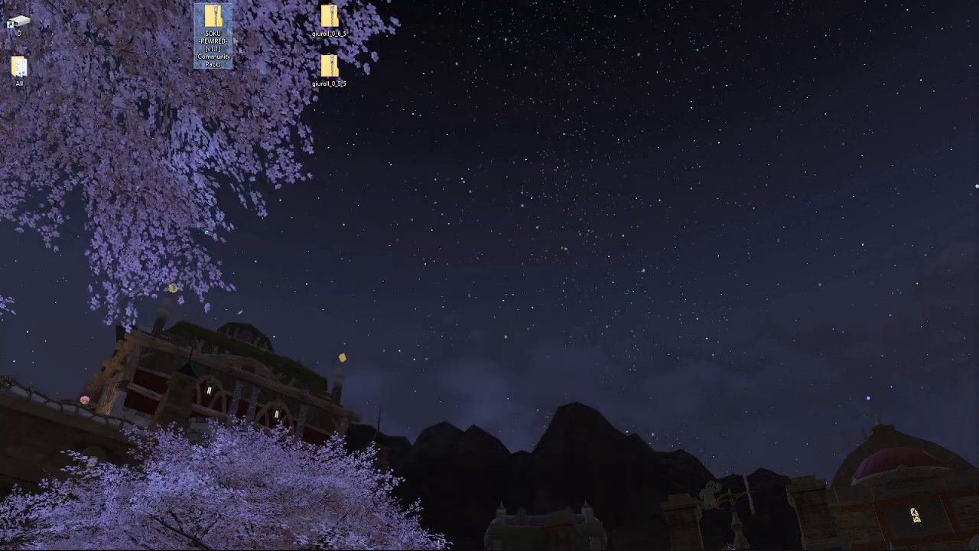
# Step: Extract the SOKU -REWIRED- [v1.1] (Community Pack) archive to the desktop with 7-Zip
pyautogui.click(254, 96)
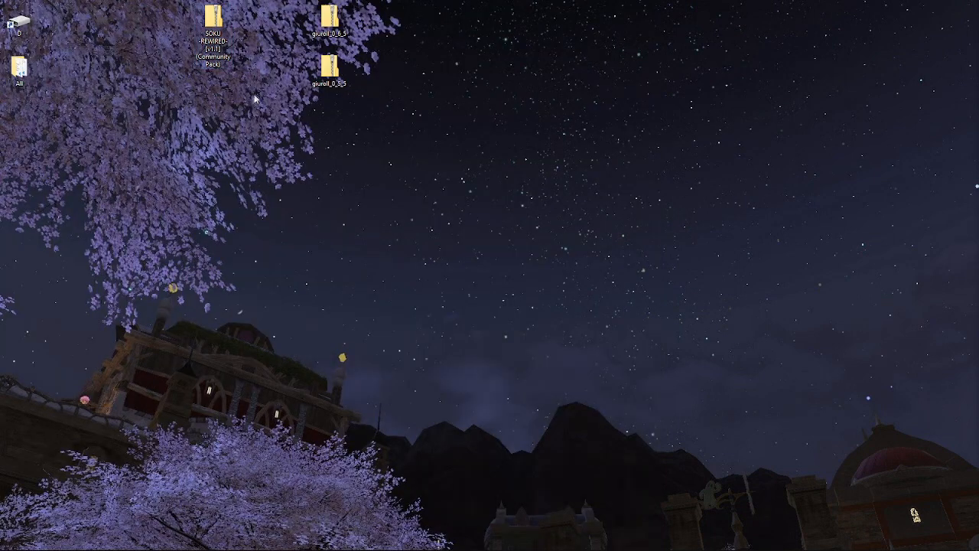
pyautogui.rightClick(219, 23)
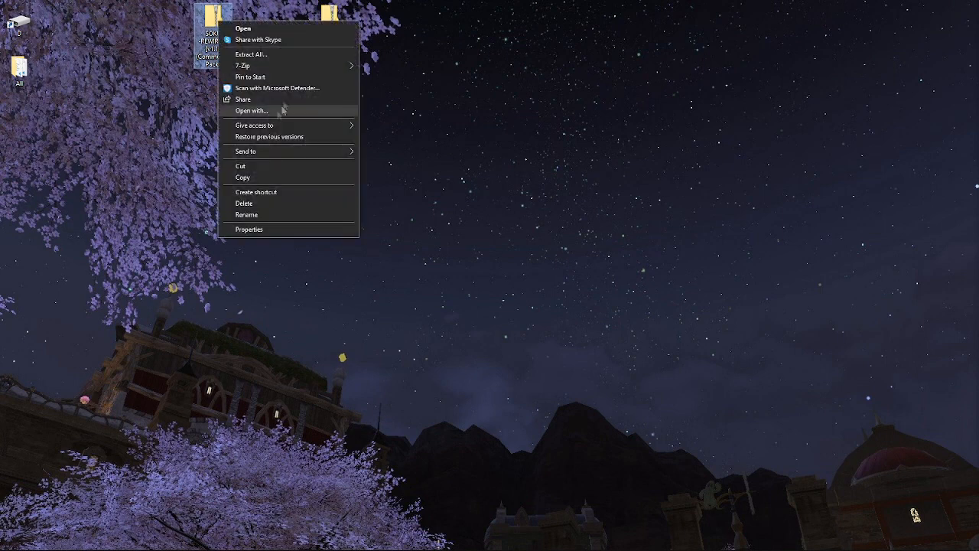
pyautogui.moveTo(275, 67)
pyautogui.click(459, 100)
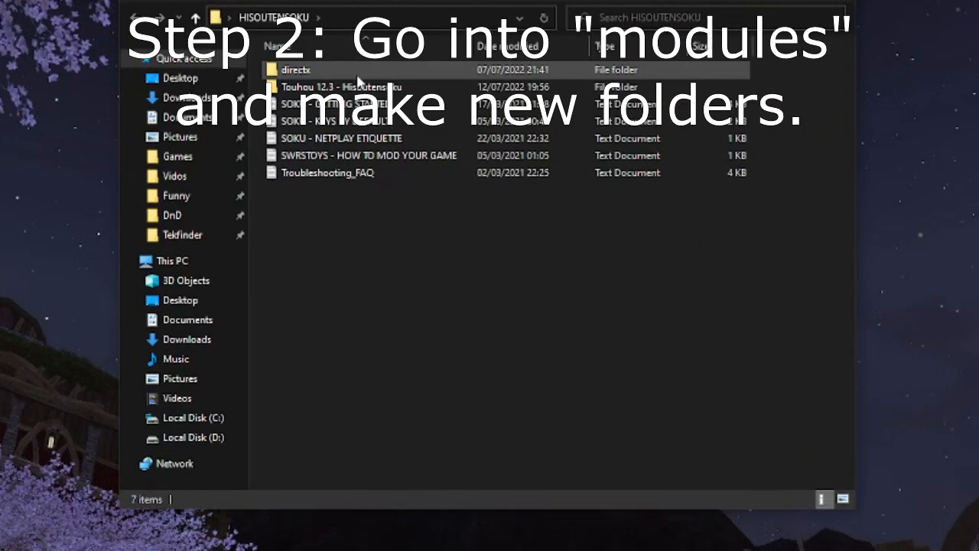
# Step: Create a folder named Giuroll65 in the modules folder of Touhou 12.3 - Hisoutensoku
pyautogui.doubleClick(363, 88)
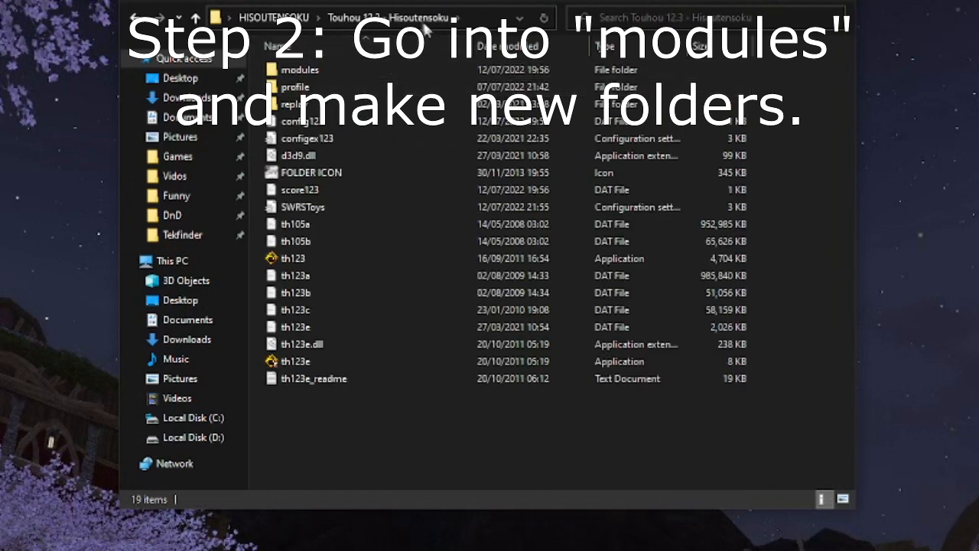
pyautogui.doubleClick(314, 70)
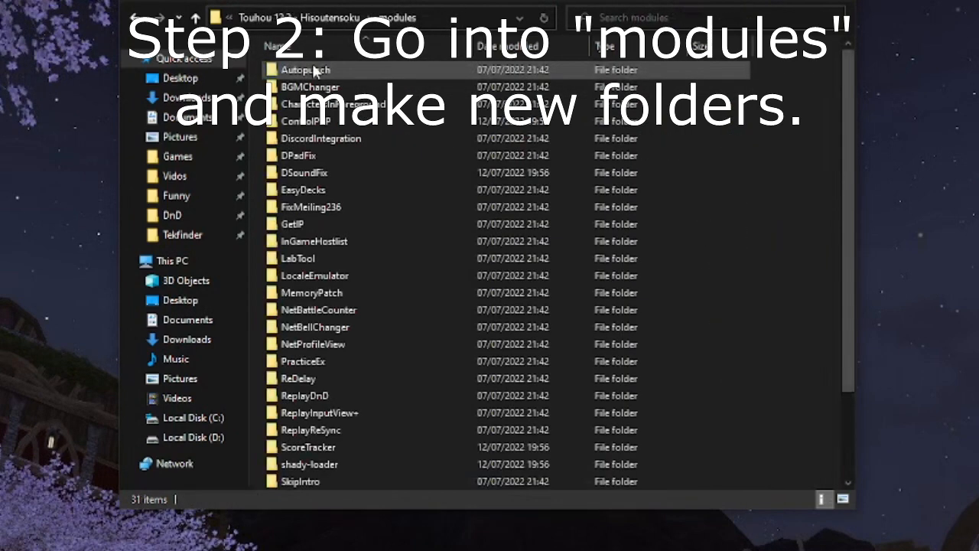
pyautogui.scroll(-1, 757, 260)
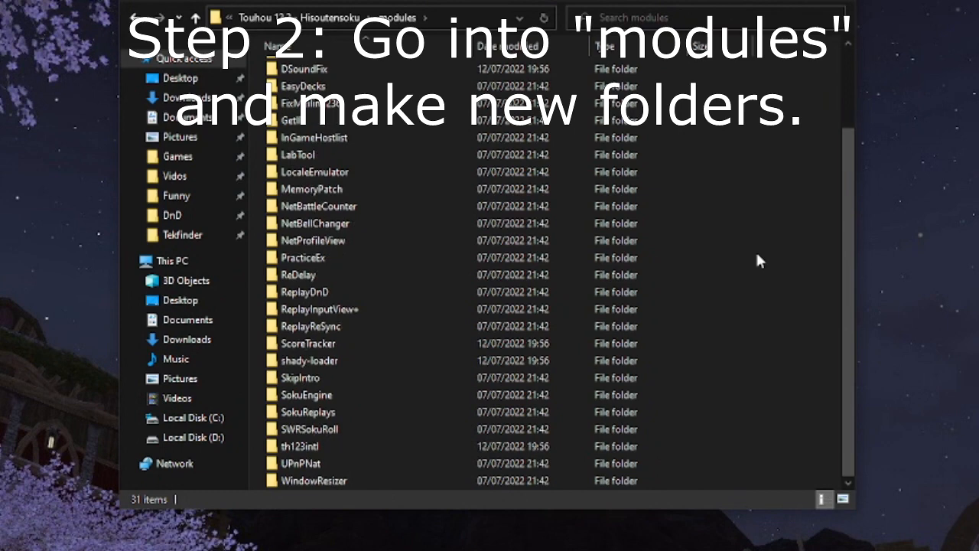
pyautogui.rightClick(756, 256)
pyautogui.moveTo(847, 488)
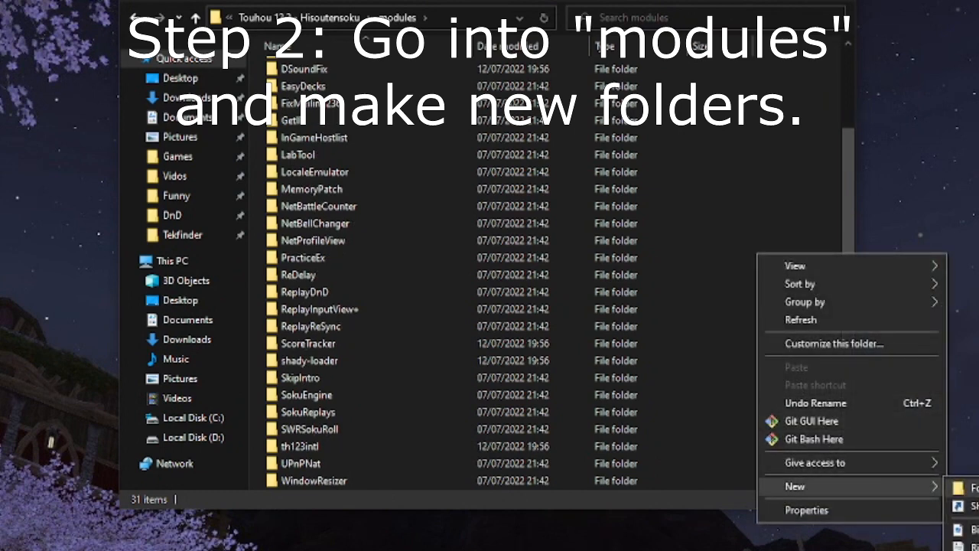
pyautogui.click(962, 488)
pyautogui.write('Giuroll')
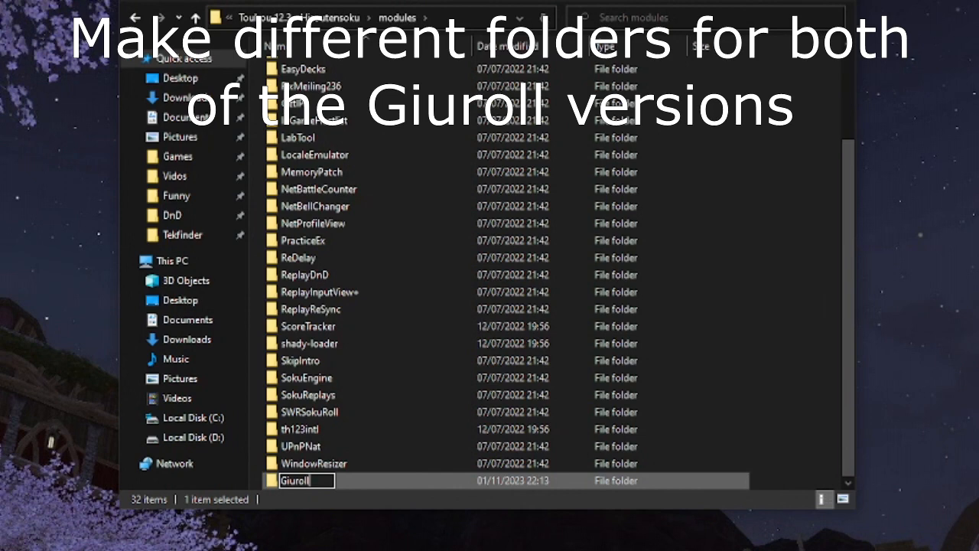
pyautogui.write('65')
pyautogui.press('Return')
# Step: Create a second folder in modules and name it Giuroll55
pyautogui.rightClick(792, 461)
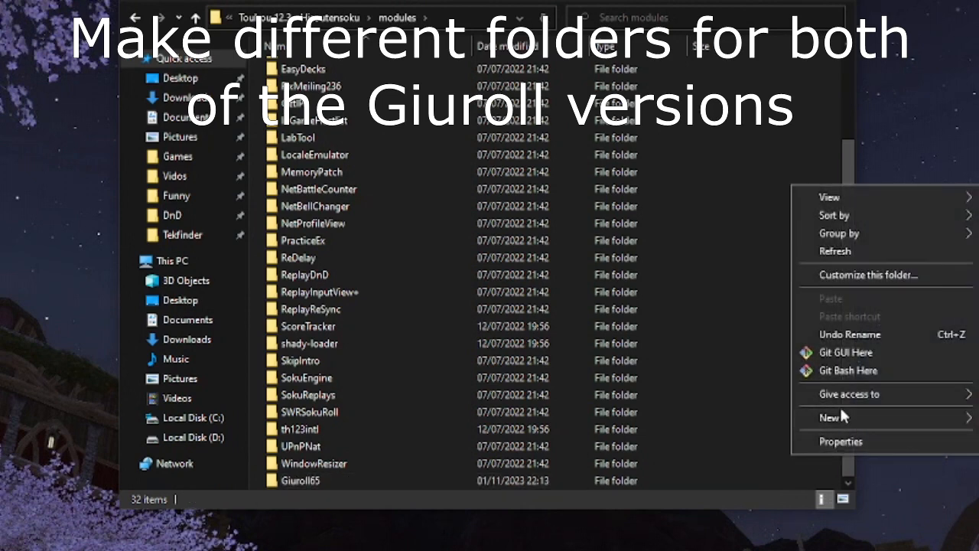
pyautogui.moveTo(845, 417)
pyautogui.click(746, 417)
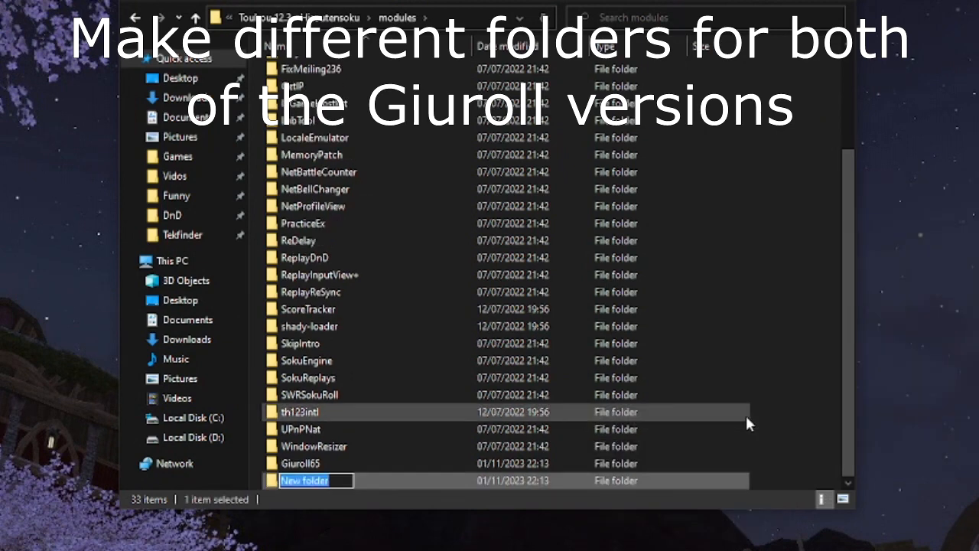
pyautogui.write('Giuroll55')
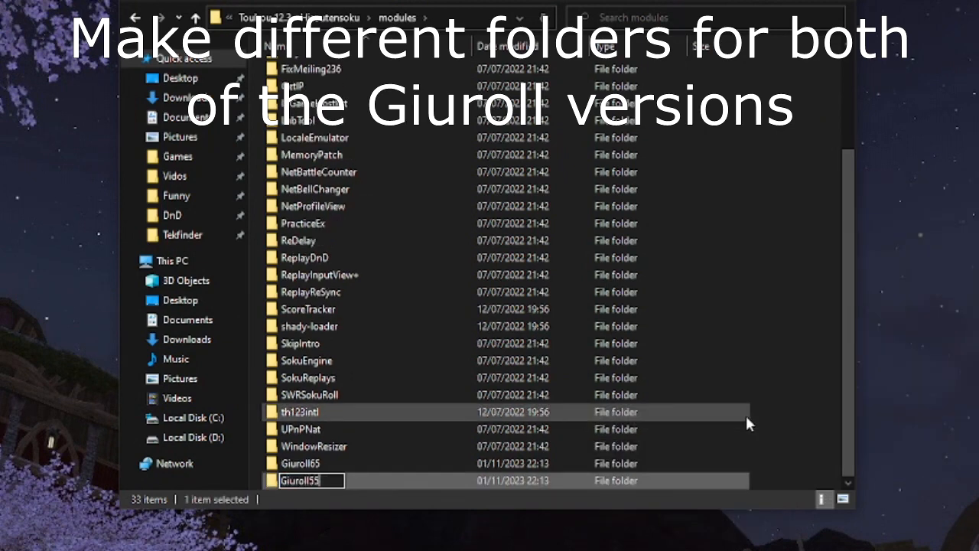
pyautogui.press('Return')
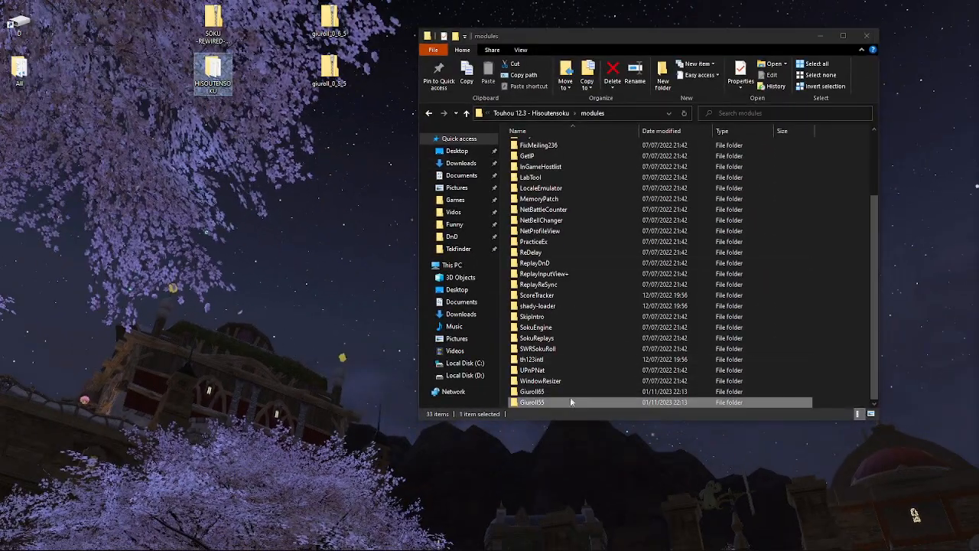
# Step: Copy the contents of the giuroll folder inside the giuroll_0_6_5 archive into the Giuroll65 folder
pyautogui.doubleClick(563, 391)
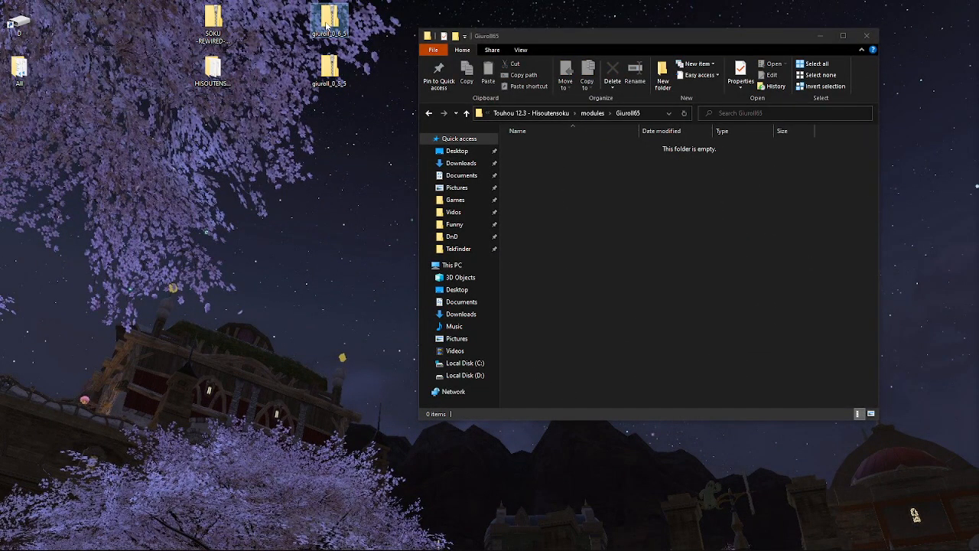
pyautogui.doubleClick(329, 69)
pyautogui.moveTo(686, 57); pyautogui.dragTo(320, 87)
pyautogui.moveTo(603, 35); pyautogui.dragTo(675, 58)
pyautogui.moveTo(360, 80); pyautogui.dragTo(321, 82)
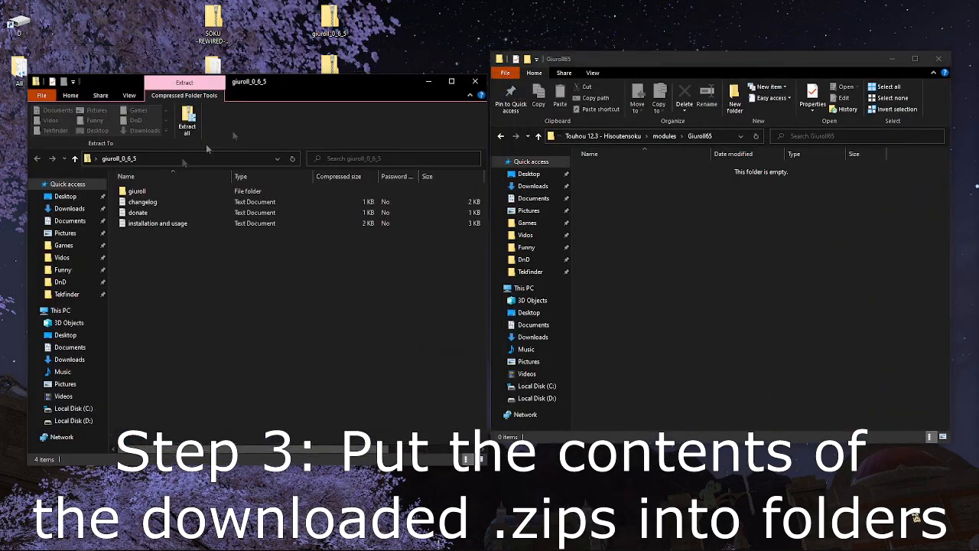
pyautogui.doubleClick(138, 191)
pyautogui.moveTo(248, 273); pyautogui.dragTo(740, 226)
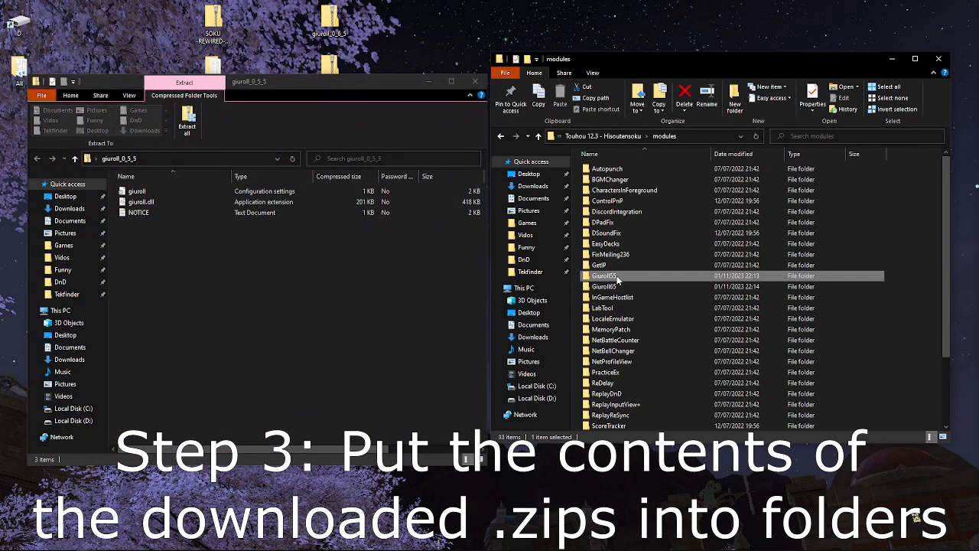
# Step: Copy all files from the giuroll_0_5_5 archive into the Giuroll55 folder and close the archive window
pyautogui.doubleClick(614, 277)
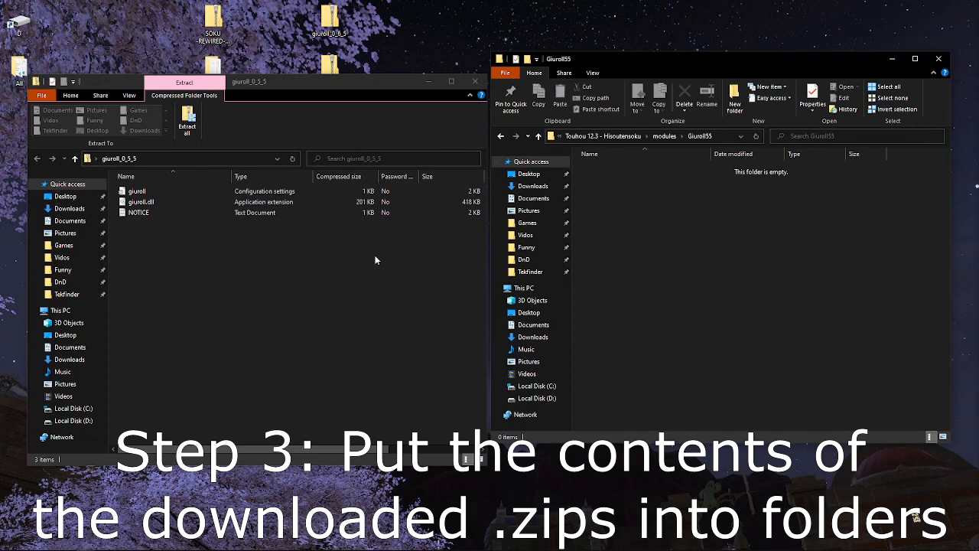
pyautogui.moveTo(268, 268); pyautogui.dragTo(743, 215)
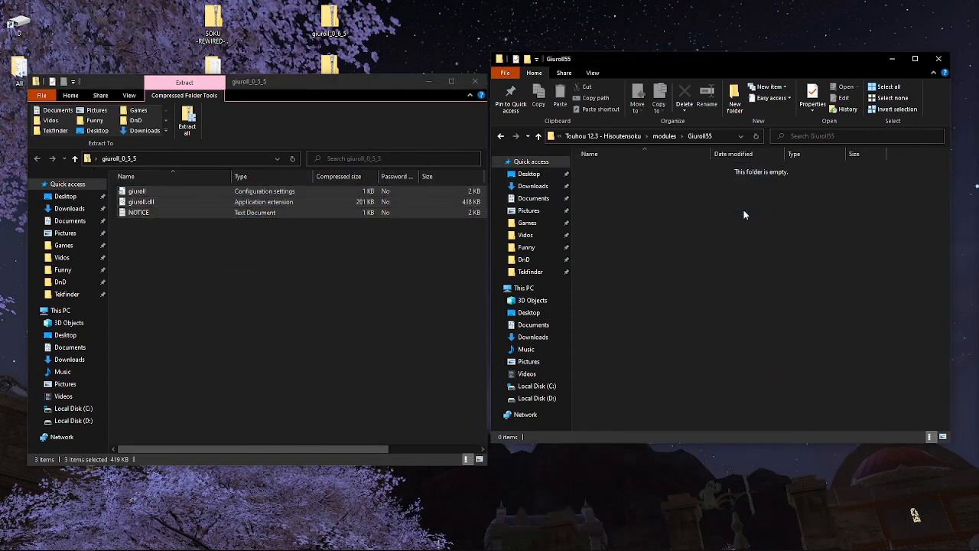
pyautogui.click(475, 81)
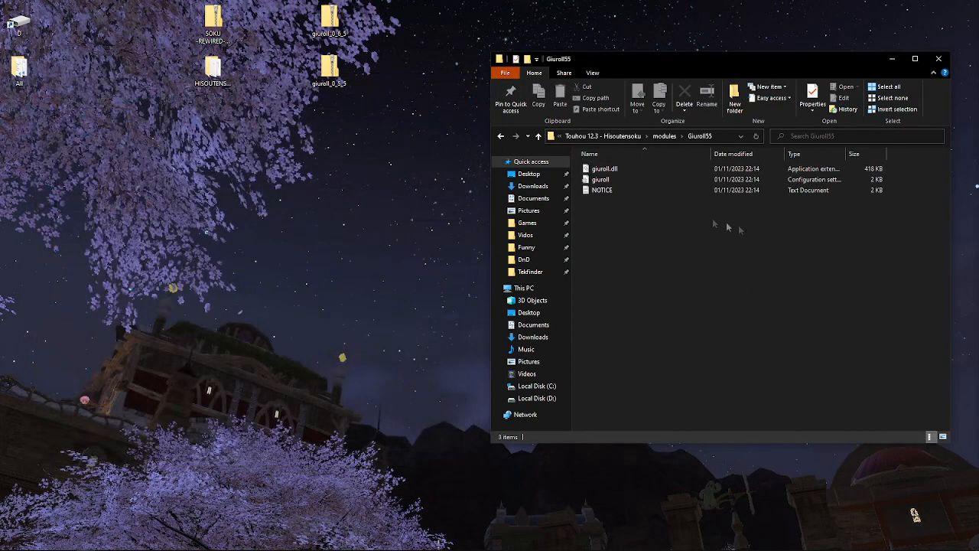
# Step: Open the SWRSToys configuration file from the Touhou 12.3 - Hisoutensoku folder and arrange it beside the folder window
pyautogui.hotkey('alt', 'Left')
pyautogui.click(881, 266)
pyautogui.click(904, 257)
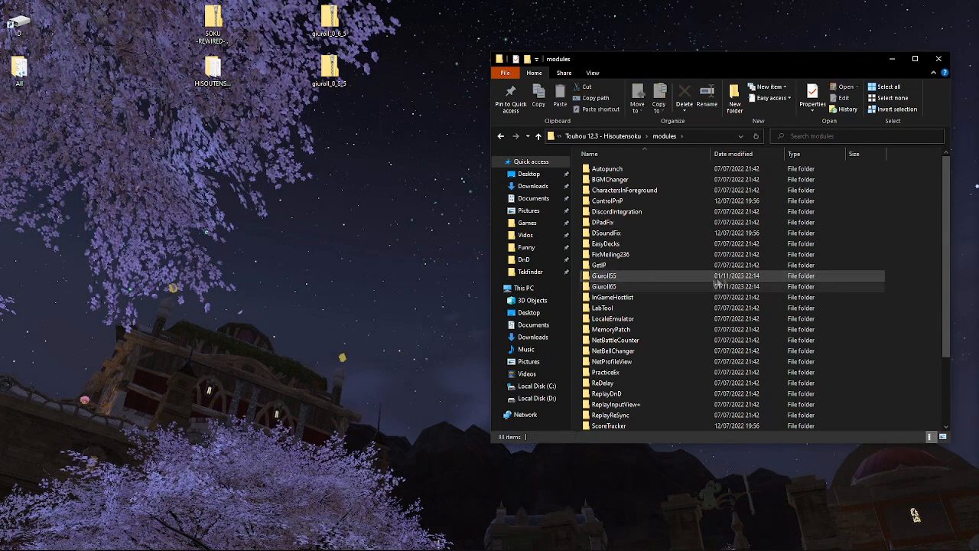
pyautogui.click(702, 279)
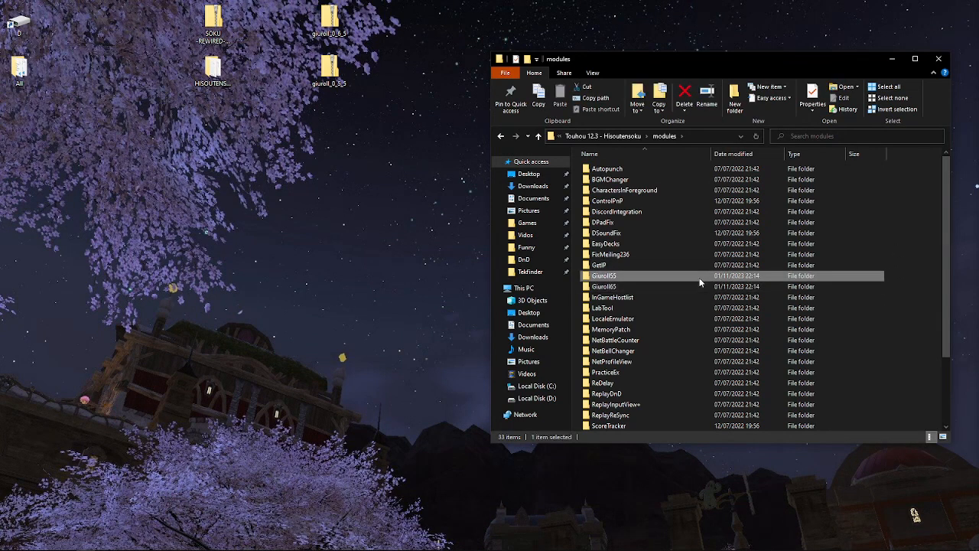
pyautogui.click(612, 137)
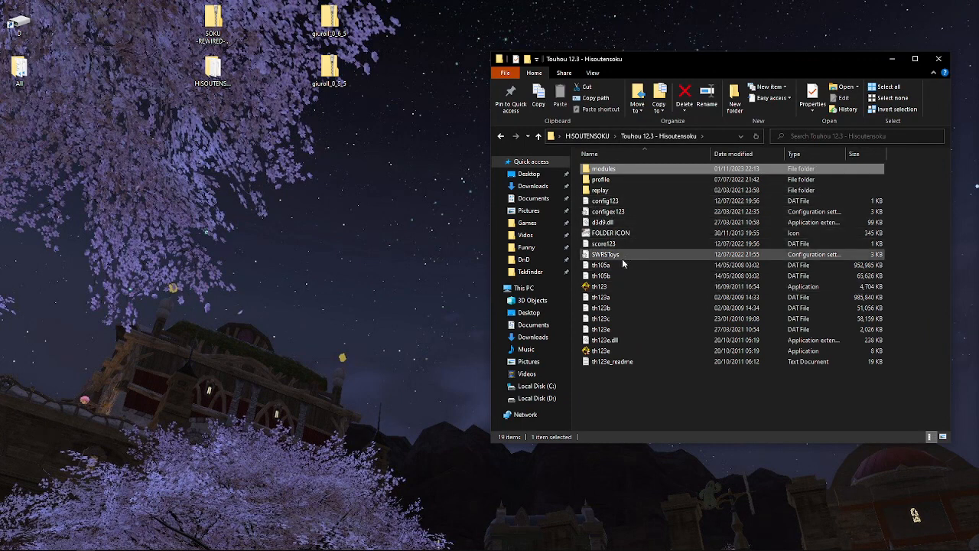
pyautogui.click(621, 258)
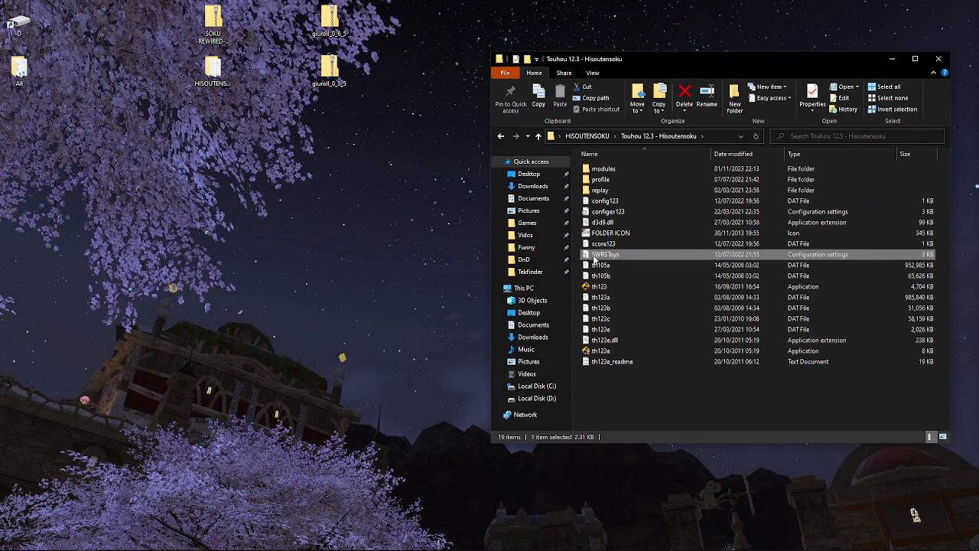
pyautogui.doubleClick(594, 260)
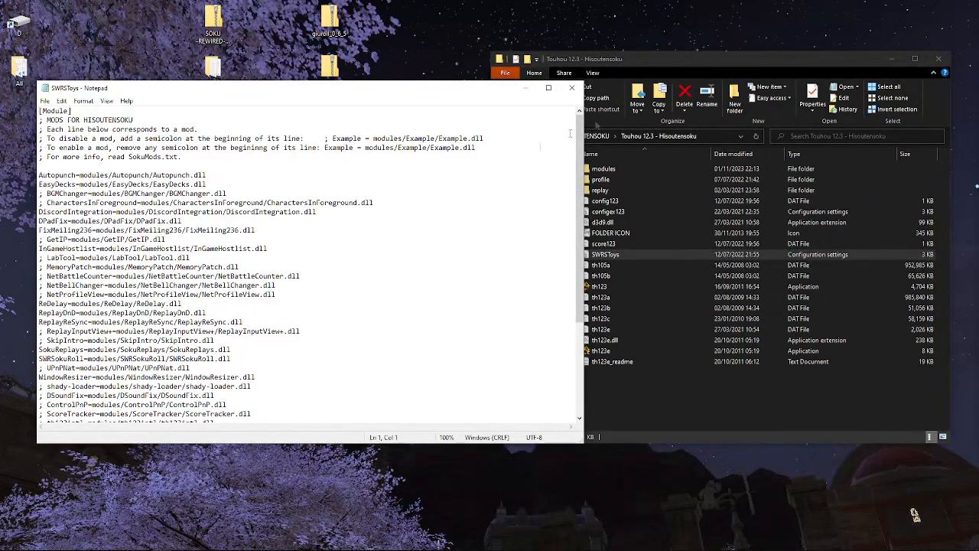
pyautogui.moveTo(637, 58); pyautogui.dragTo(661, 50)
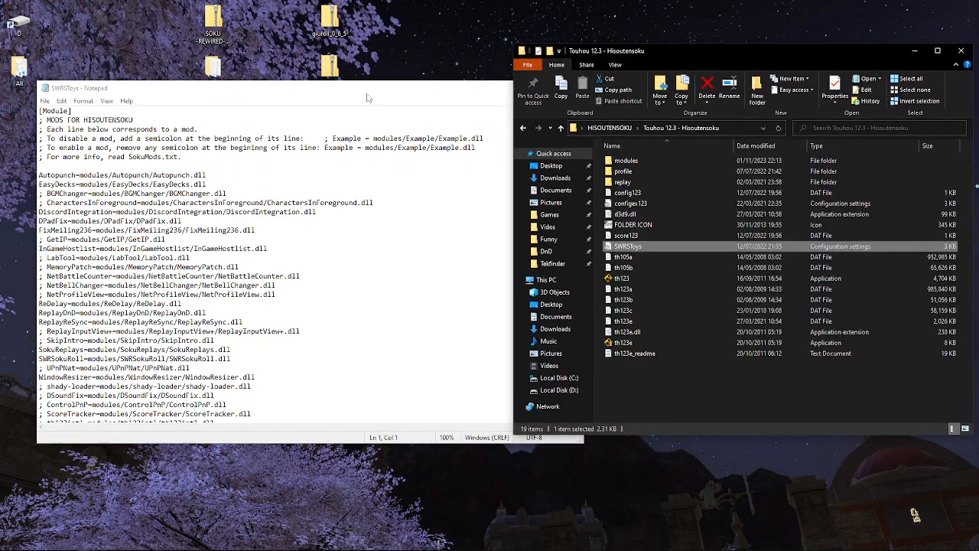
pyautogui.moveTo(367, 98); pyautogui.dragTo(417, 99)
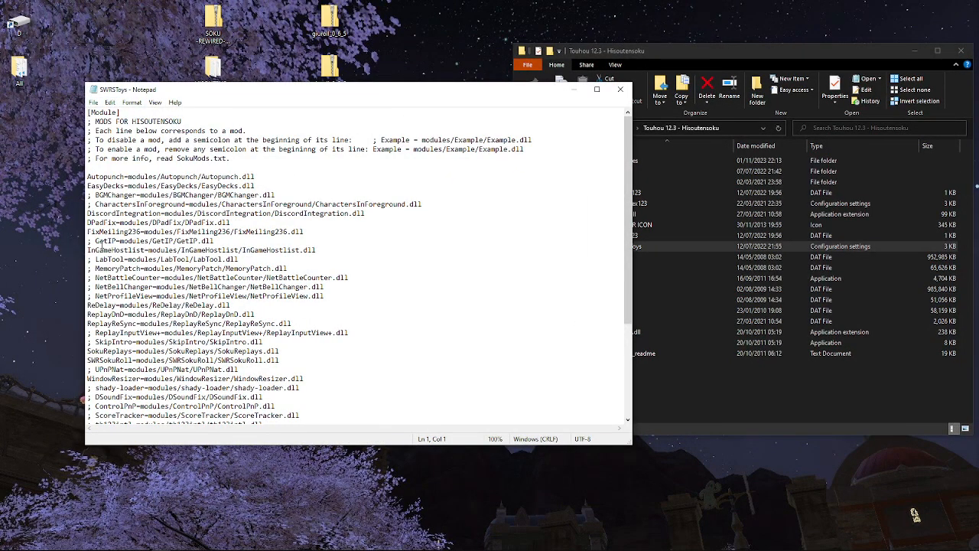
# Step: Disable the SWRSokuRoll mod by putting "; " at the beginning of its line in SWRSToys
pyautogui.scroll(-1, 100, 244)
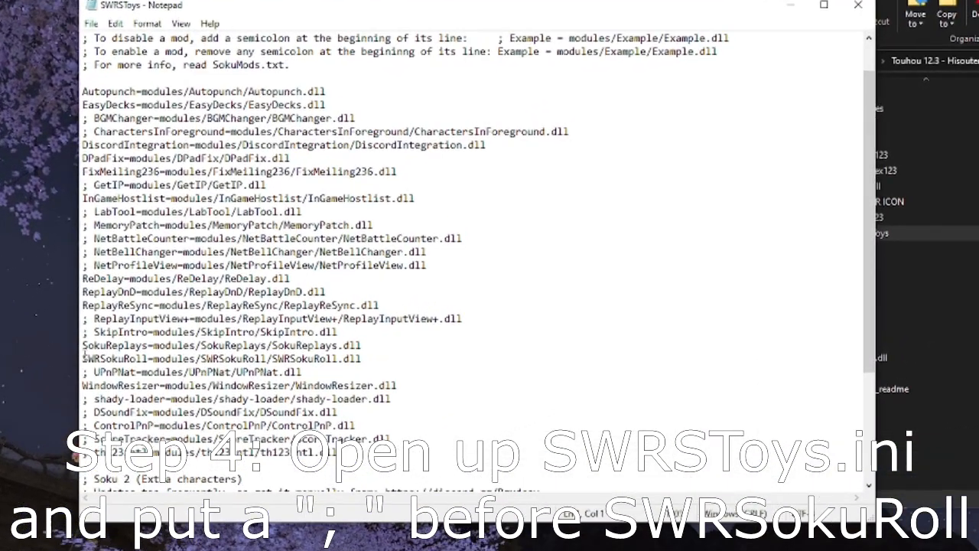
pyautogui.click(85, 358)
pyautogui.write(';')
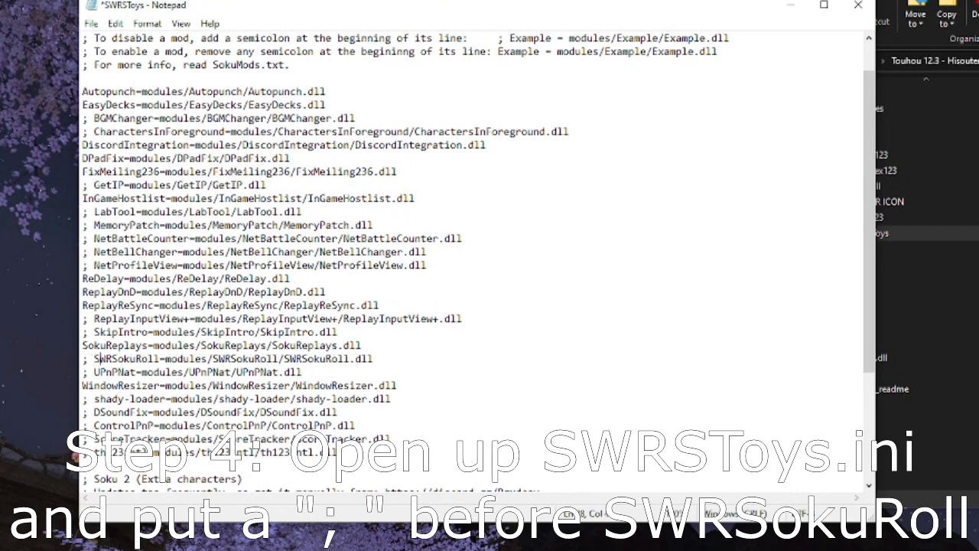
pyautogui.hotkey('shift', 'Right')
pyautogui.hotkey('shift', 'Right')
pyautogui.hotkey('shift', 'Right')
pyautogui.hotkey('shift', 'Right')
pyautogui.press('Down')
# Step: Add the line giuroll65=modules/Giuroll65/giuroll.dll directly below the th123intl entry in SWRSToys
pyautogui.click(424, 451)
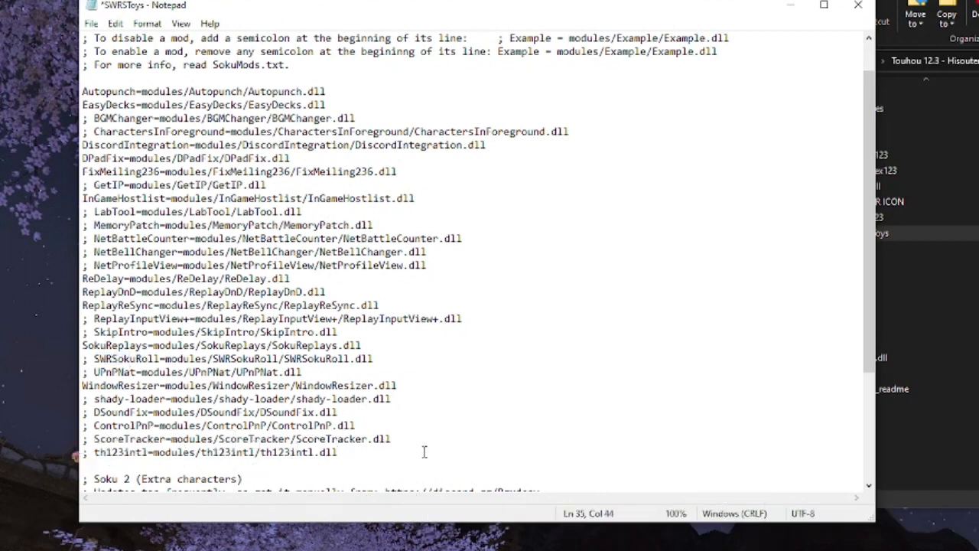
pyautogui.press('Return')
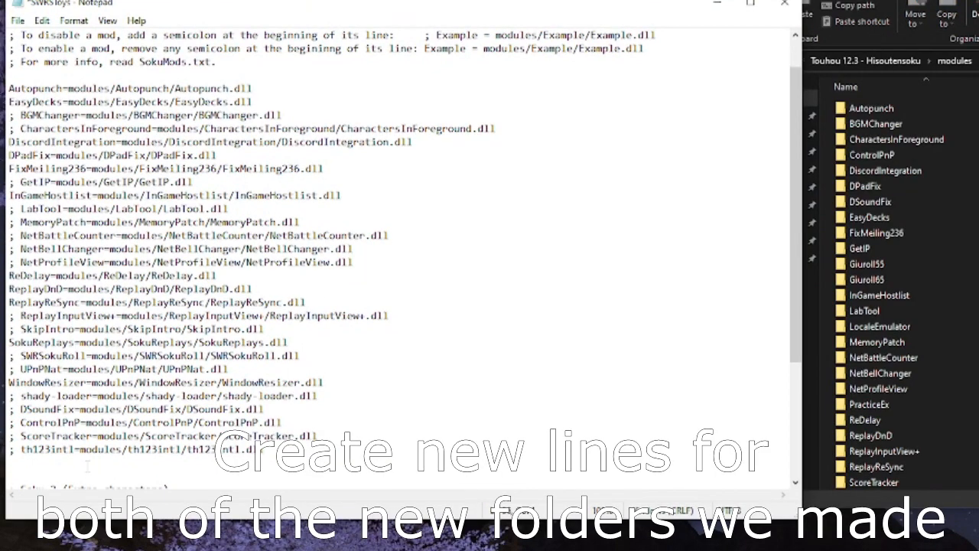
pyautogui.write('giuroll65=')
pyautogui.write('modules/')
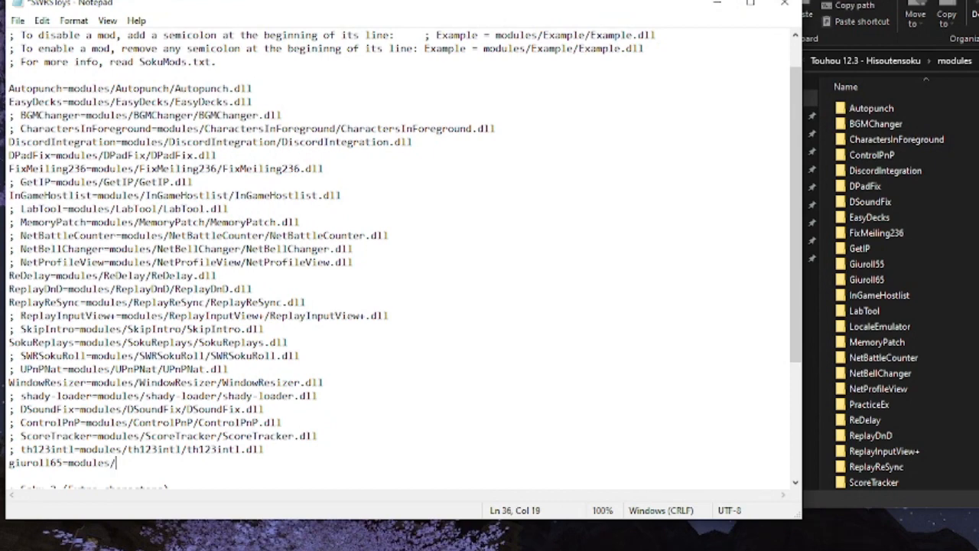
pyautogui.write('Giuroll65/giuroll')
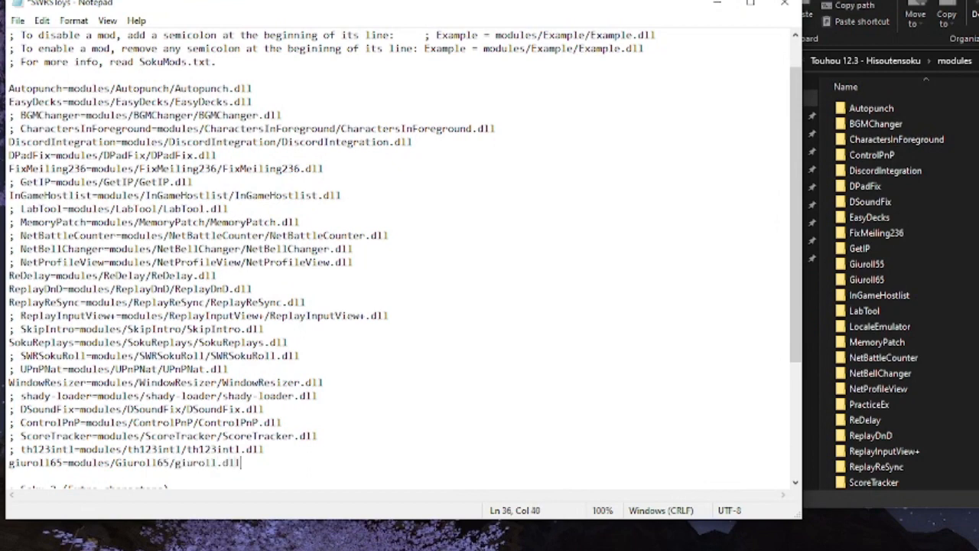
pyautogui.write('.dll')
# Step: Add the line giuroll55=modules/Giuroll55/giuroll.dll below the giuroll65 entry, and disable giuroll65 with a leading semicolon
pyautogui.press('Return')
pyautogui.write('giuroll55')
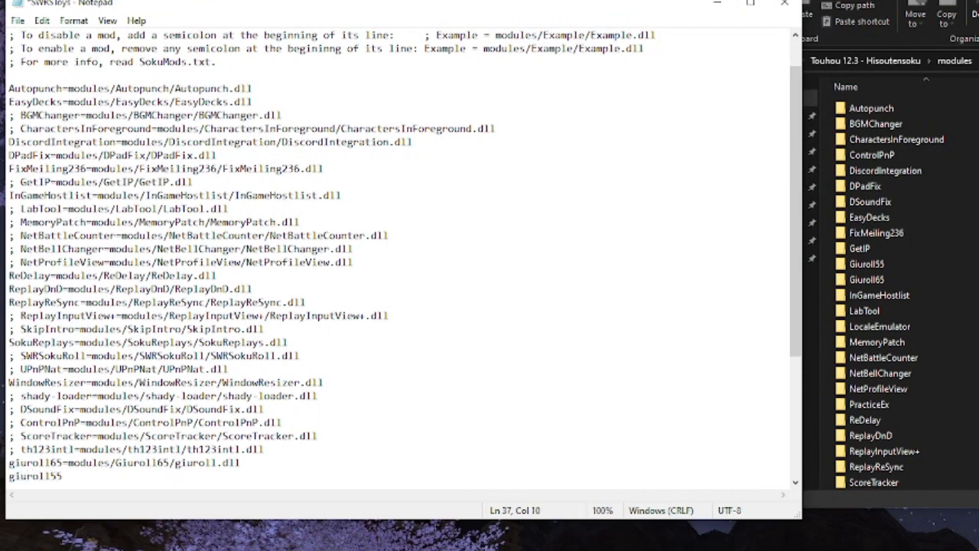
pyautogui.write('=modules/Giuroll55/giuroll.dll')
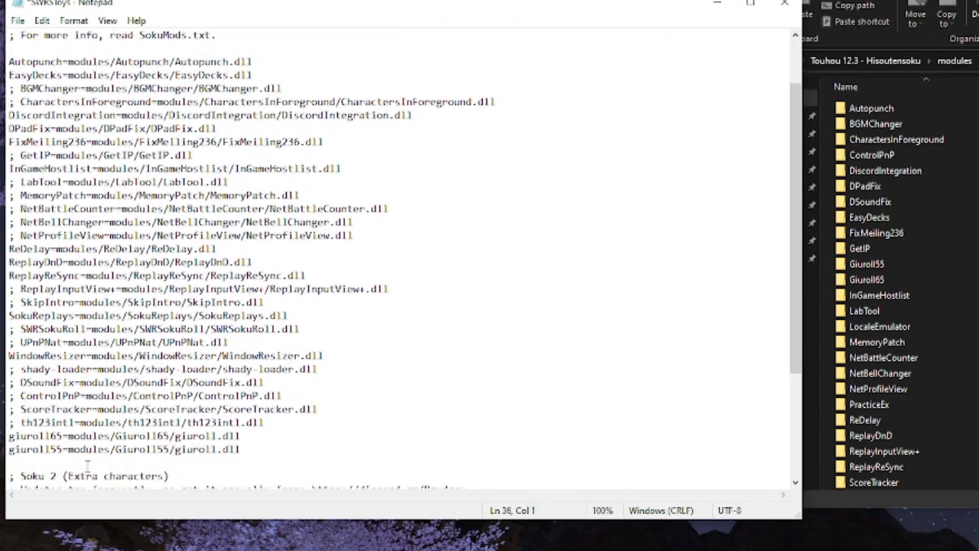
pyautogui.write(';')
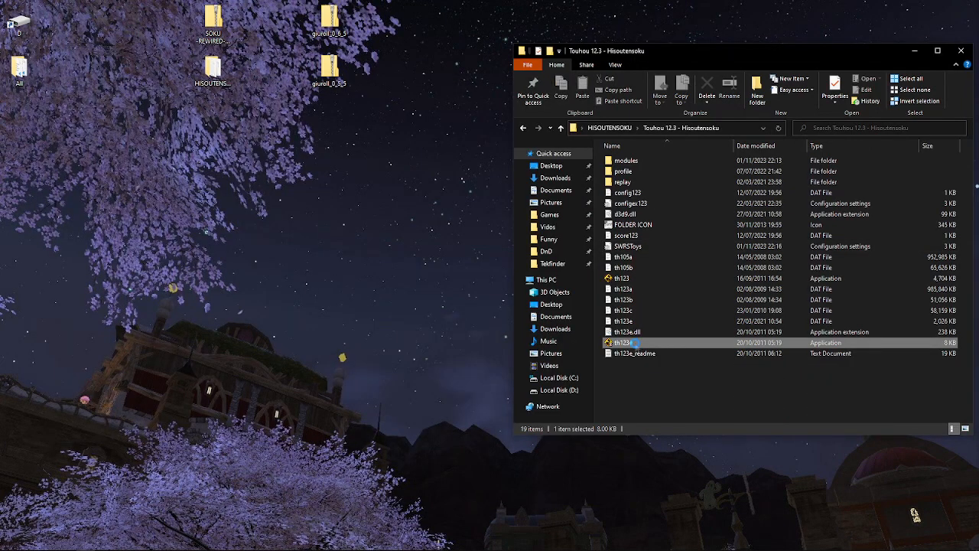
# Step: Launch the game with th123e, check the Giuroll version and the Vs Network host list, and exit the game
pyautogui.doubleClick(623, 341)
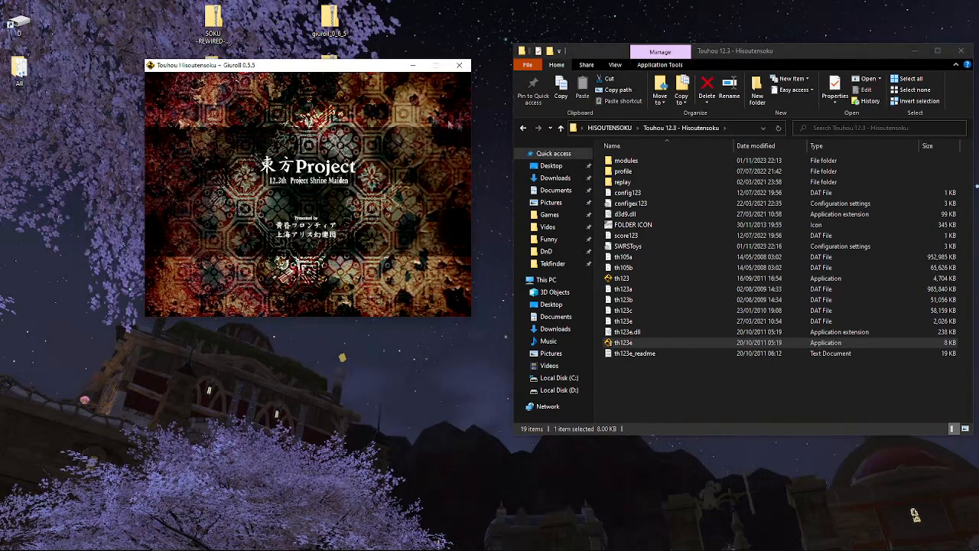
pyautogui.moveTo(269, 68); pyautogui.dragTo(295, 107)
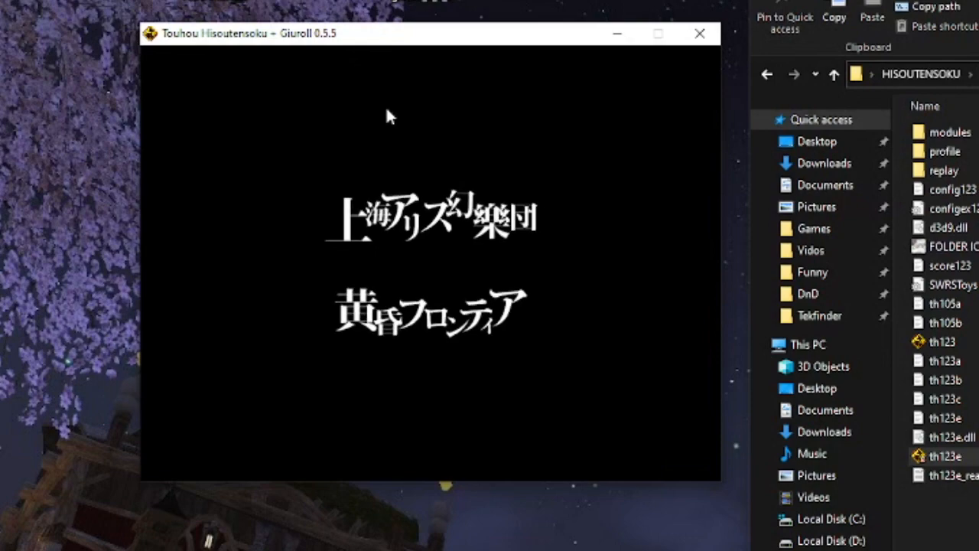
pyautogui.press('Down')
pyautogui.press('Down')
pyautogui.press('Down')
pyautogui.press('Down')
pyautogui.press('z')
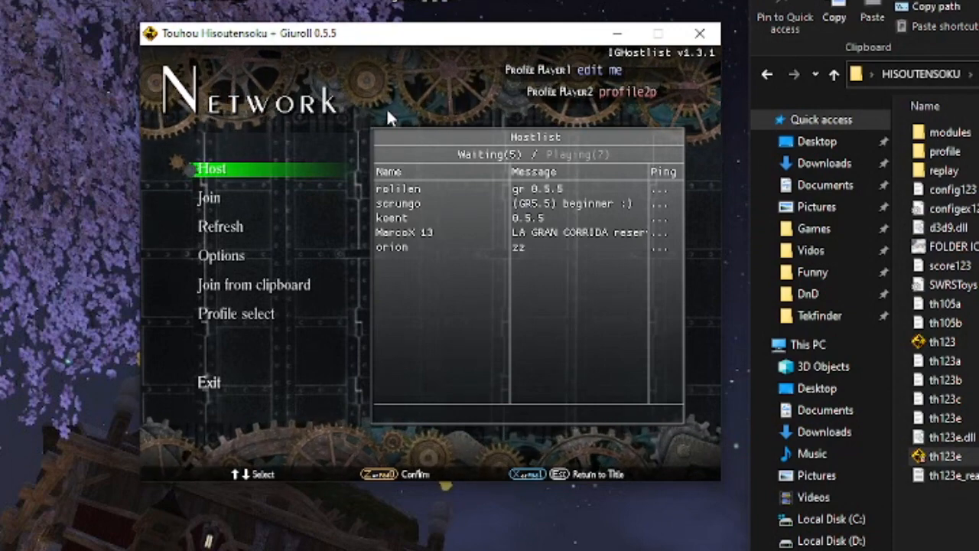
pyautogui.press('Escape')
pyautogui.press('Escape')
pyautogui.press('Escape')
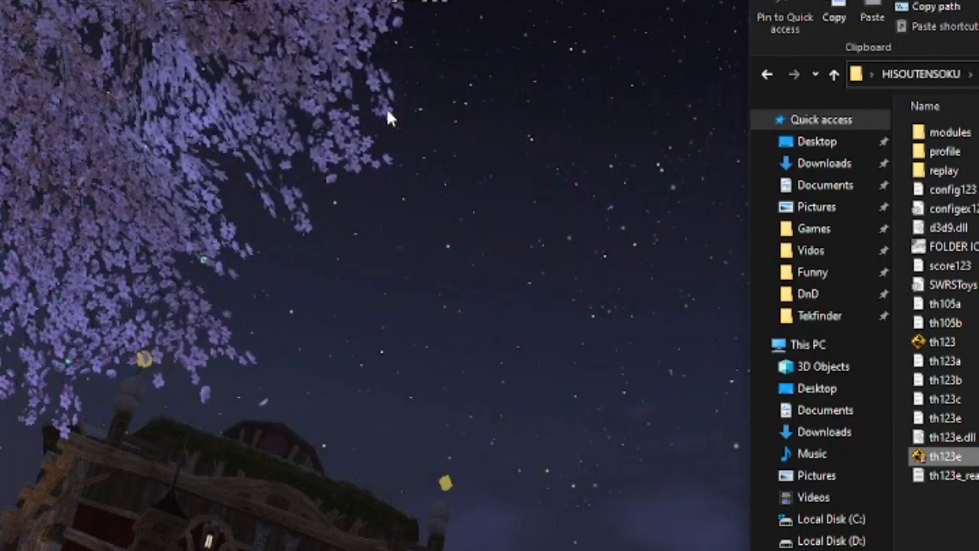
# Step: Reopen the SWRSToys configuration file and disable the giuroll55 mod with "; " at the beginning of its line
pyautogui.doubleClick(948, 288)
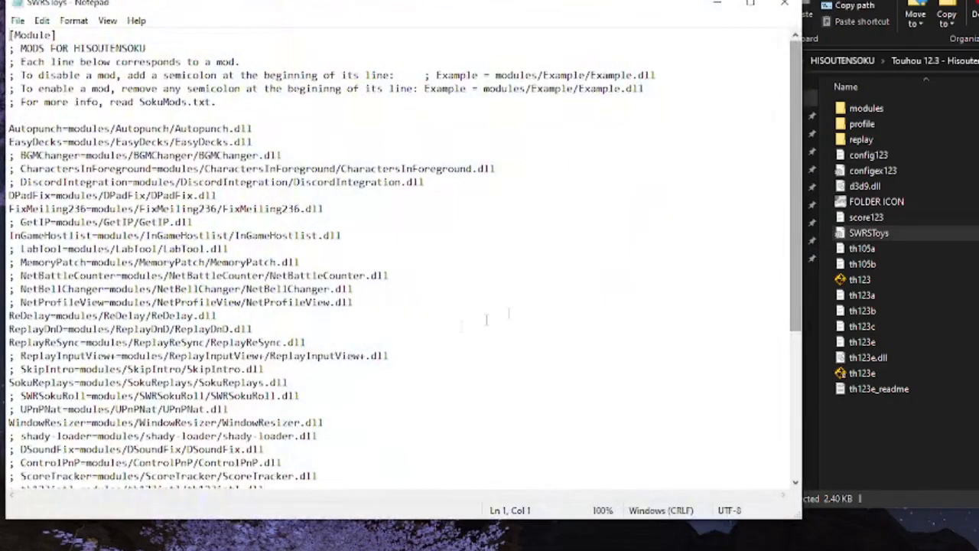
pyautogui.scroll(-3, 486, 320)
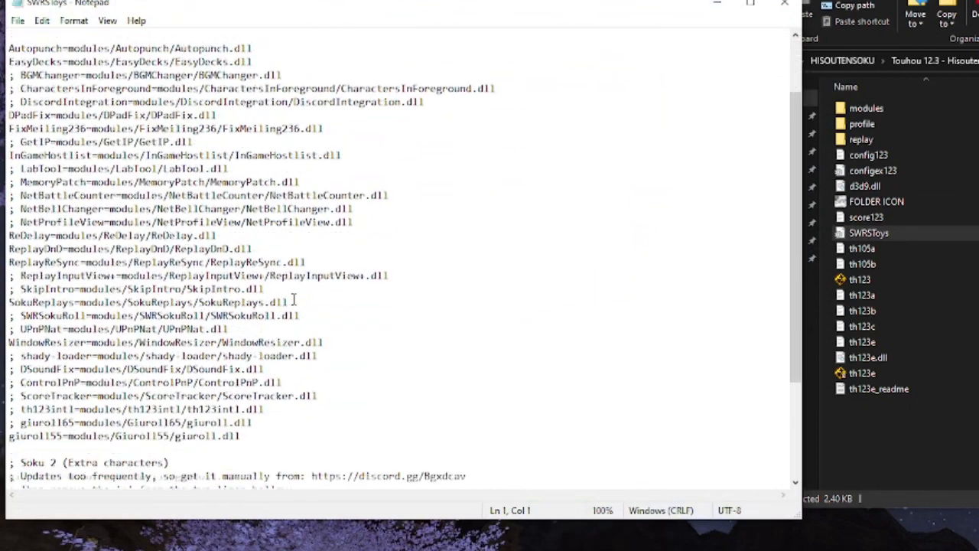
pyautogui.click(20, 383)
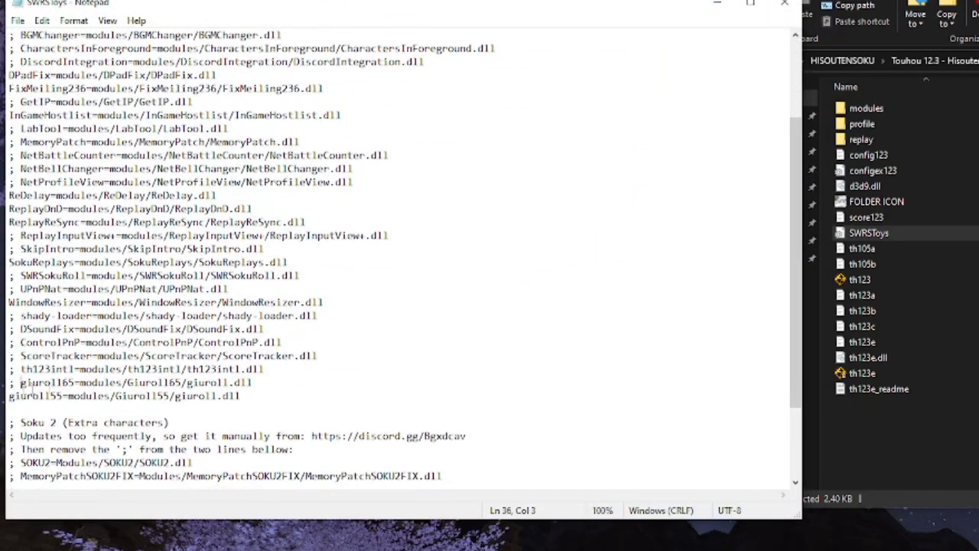
pyautogui.write(';')
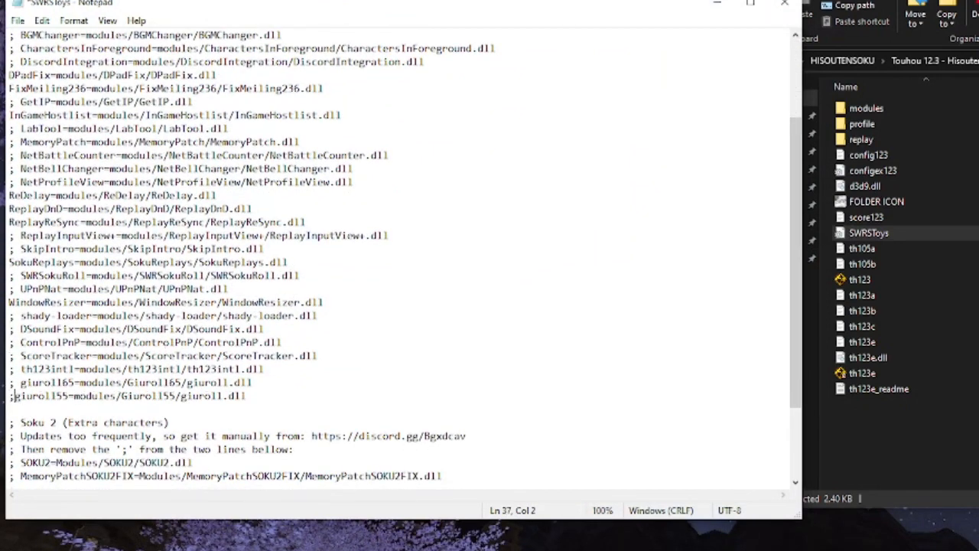
# Step: Enable the giuroll65 mod by removing the semicolon and space before its line, and save and close SWRSToys
pyautogui.press('Up')
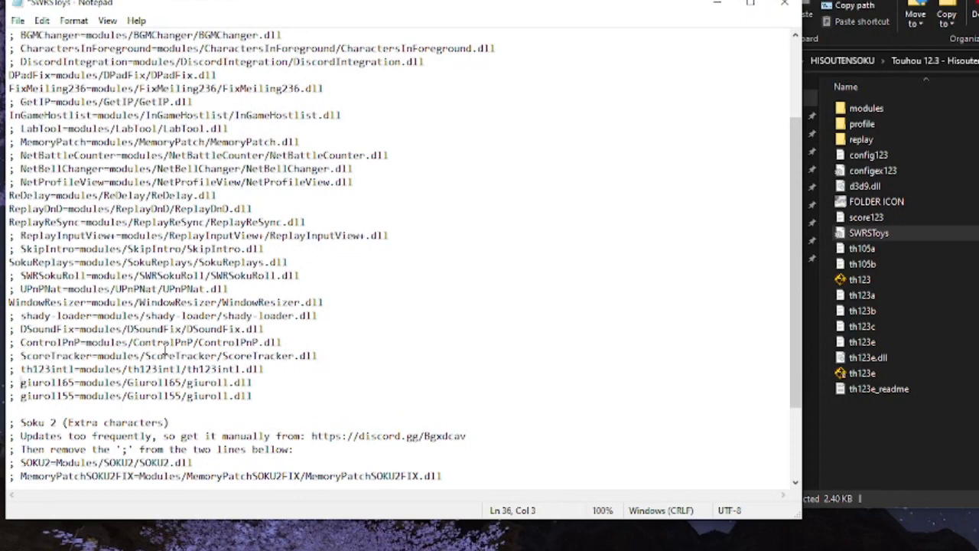
pyautogui.press('BackSpace')
pyautogui.press('BackSpace')
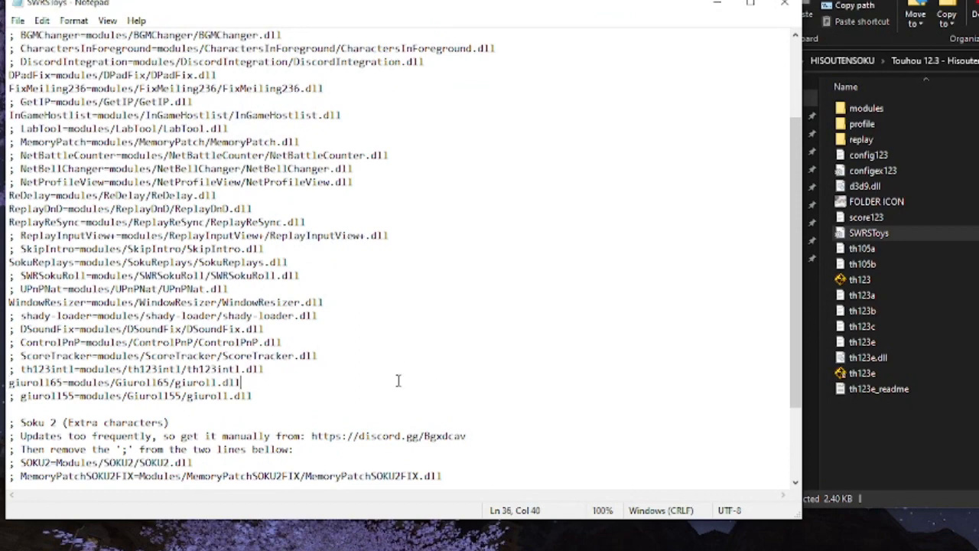
pyautogui.click(17, 21)
pyautogui.click(66, 87)
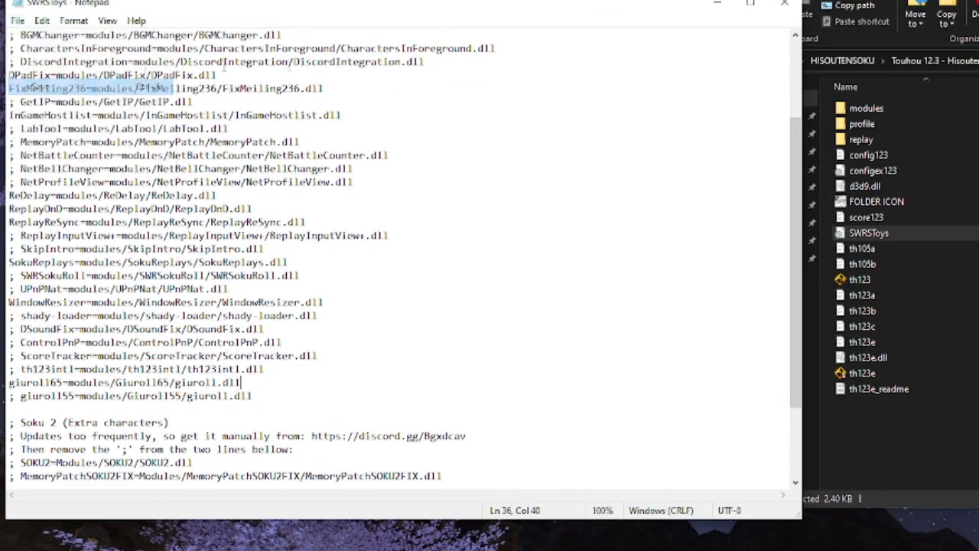
pyautogui.click(784, 3)
# Step: Launch th123e again, check the Giuroll version and the Vs Network host list, and return to the title menu
pyautogui.doubleClick(862, 372)
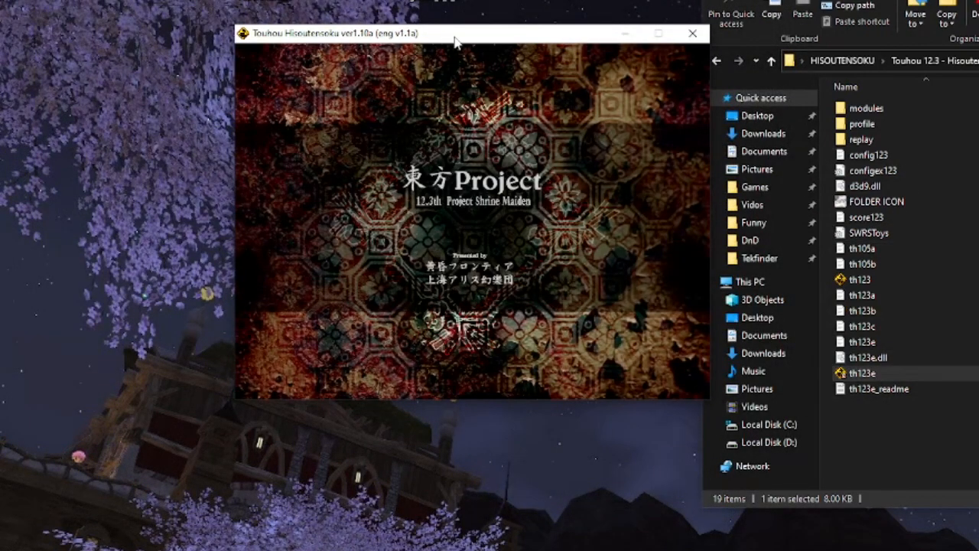
pyautogui.moveTo(454, 39); pyautogui.dragTo(422, 62)
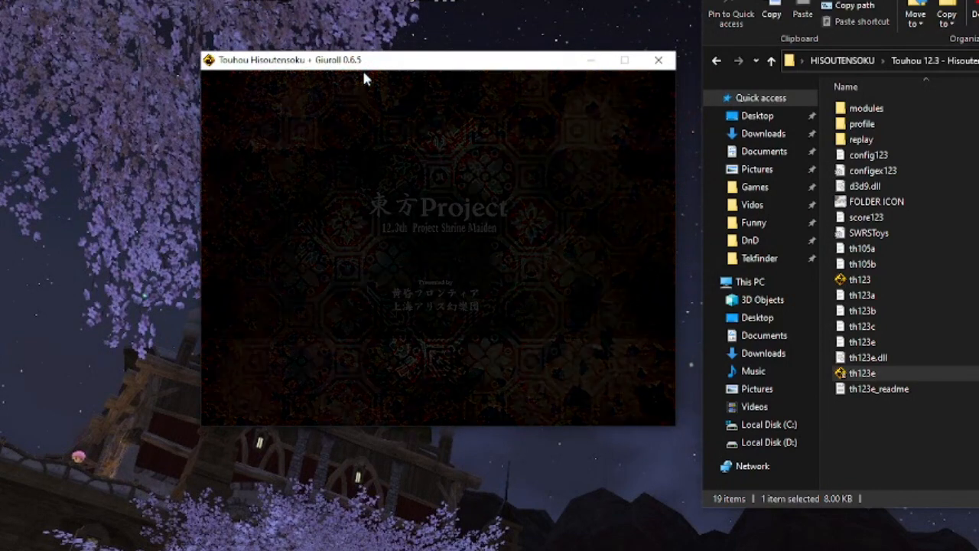
pyautogui.press('Down')
pyautogui.press('Down')
pyautogui.press('Down')
pyautogui.press('Down')
pyautogui.press('z')
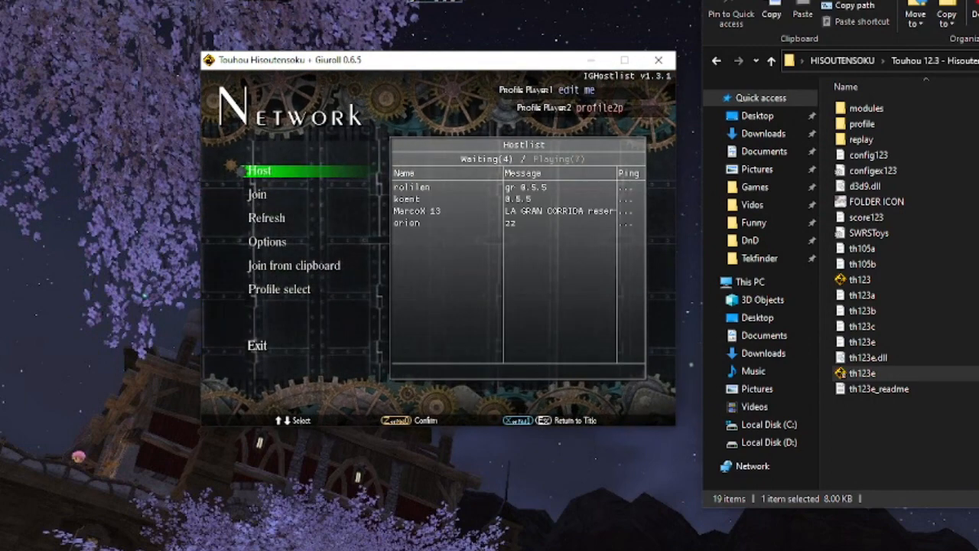
pyautogui.press('x')
pyautogui.press('x')
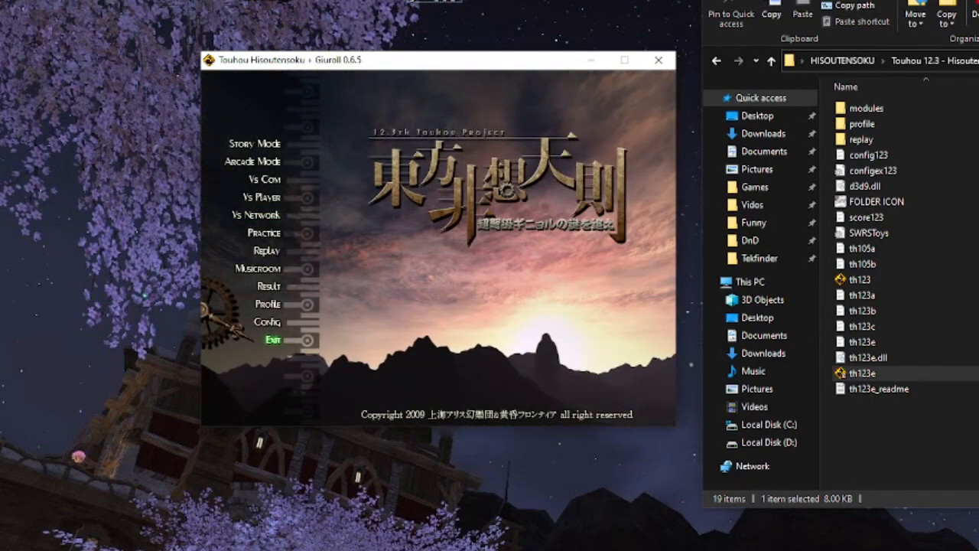